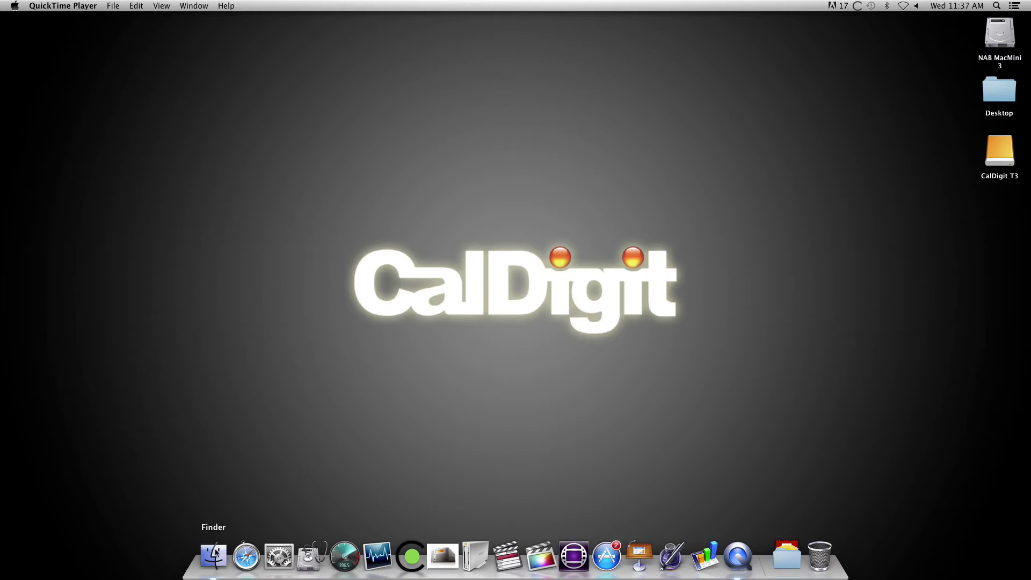
# From a Finder window, go to Applications > Utilities and launch Disk Utility
pyautogui.click(214, 556)
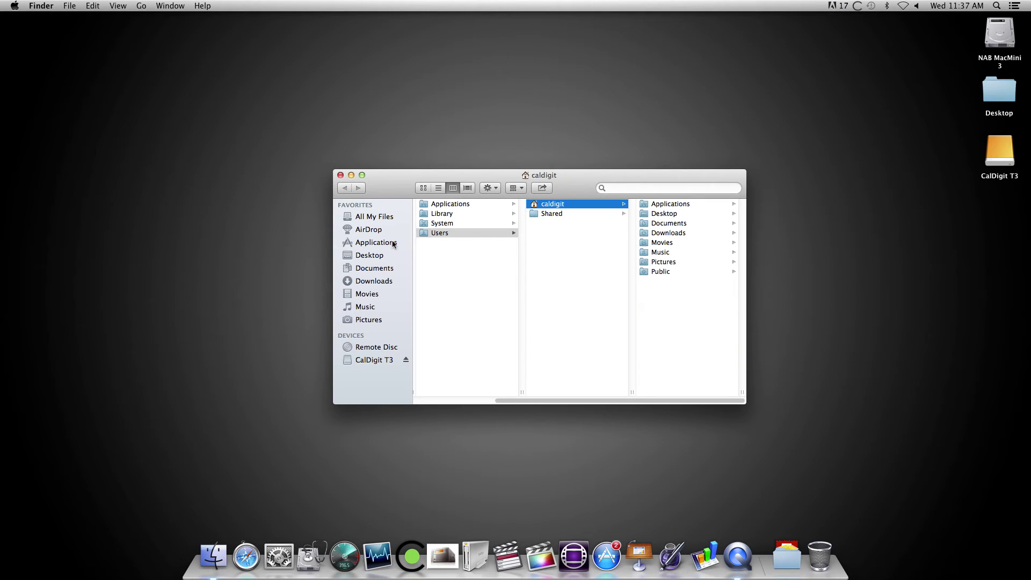
pyautogui.click(393, 242)
pyautogui.scroll(-10, 462, 287)
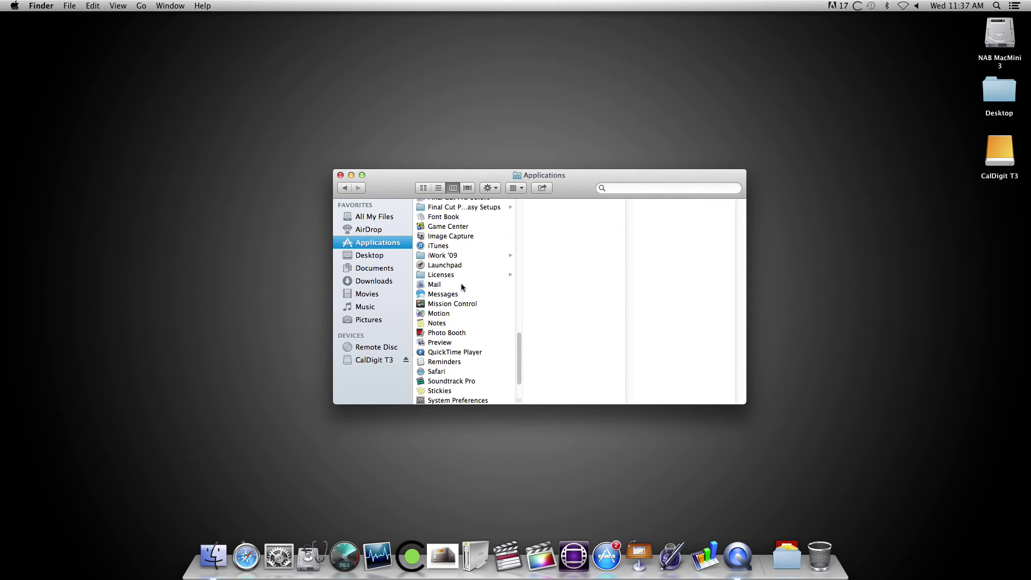
pyautogui.scroll(-3, 462, 287)
pyautogui.click(459, 389)
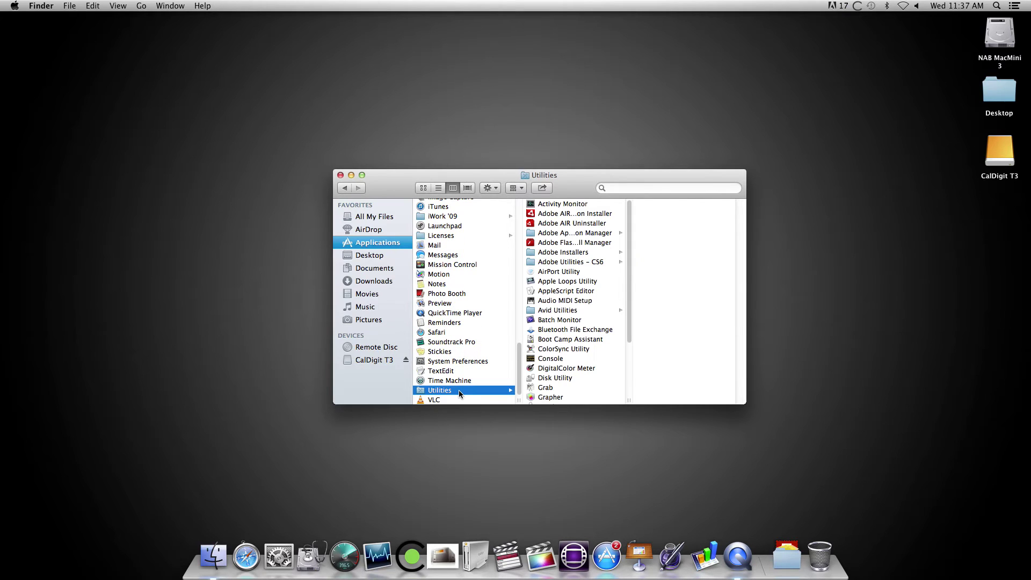
pyautogui.scroll(-3, 571, 306)
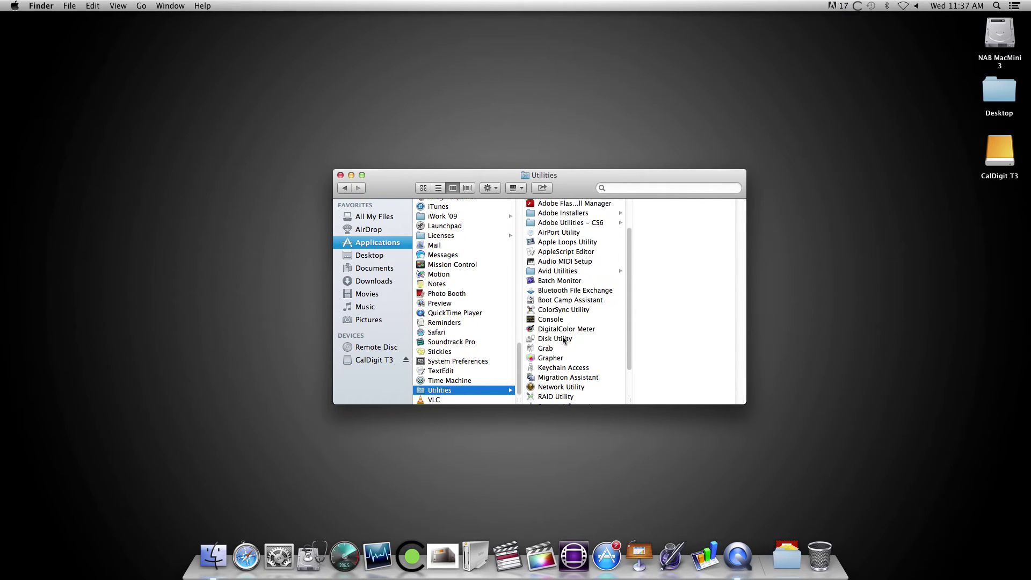
pyautogui.click(564, 341)
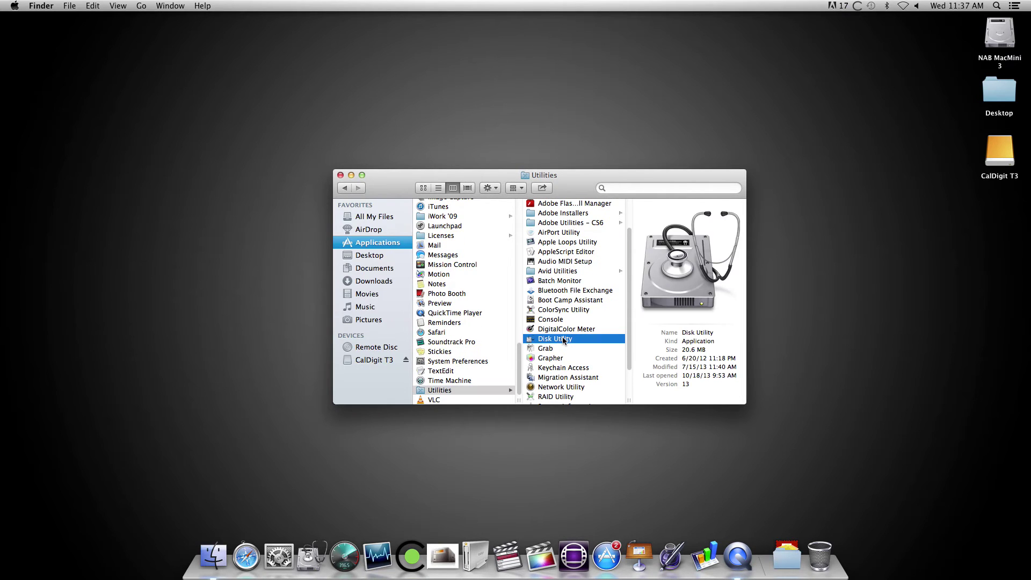
pyautogui.doubleClick(563, 339)
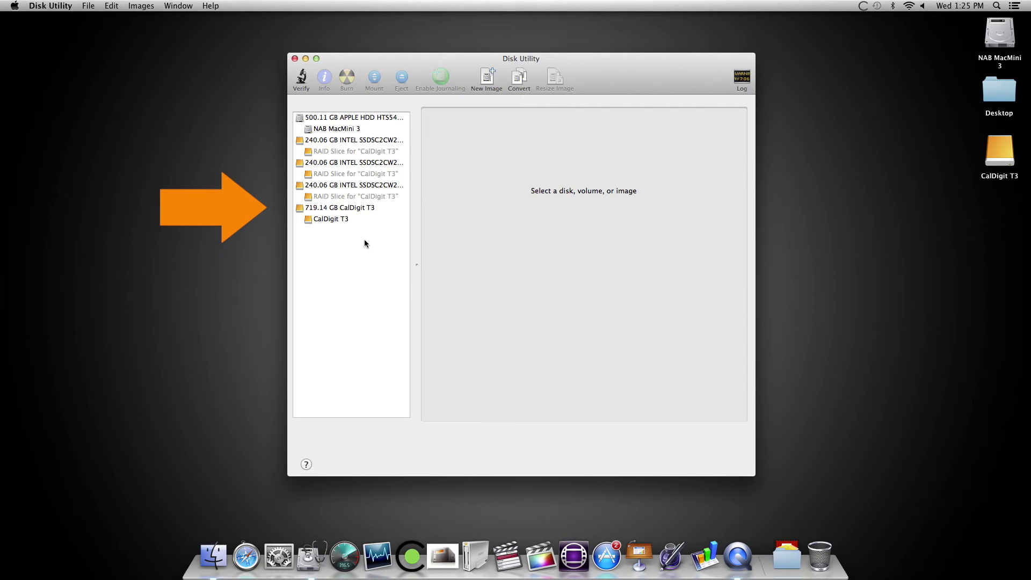
# Delete the 719.14 GB CalDigit T3 RAID set from its RAID tab, confirming the deletion
pyautogui.click(359, 209)
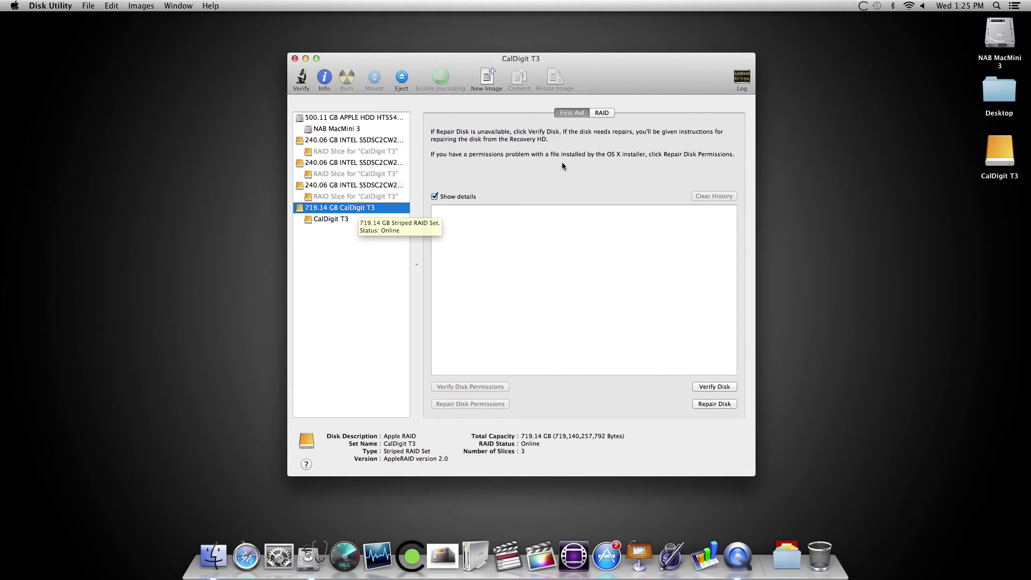
pyautogui.click(599, 114)
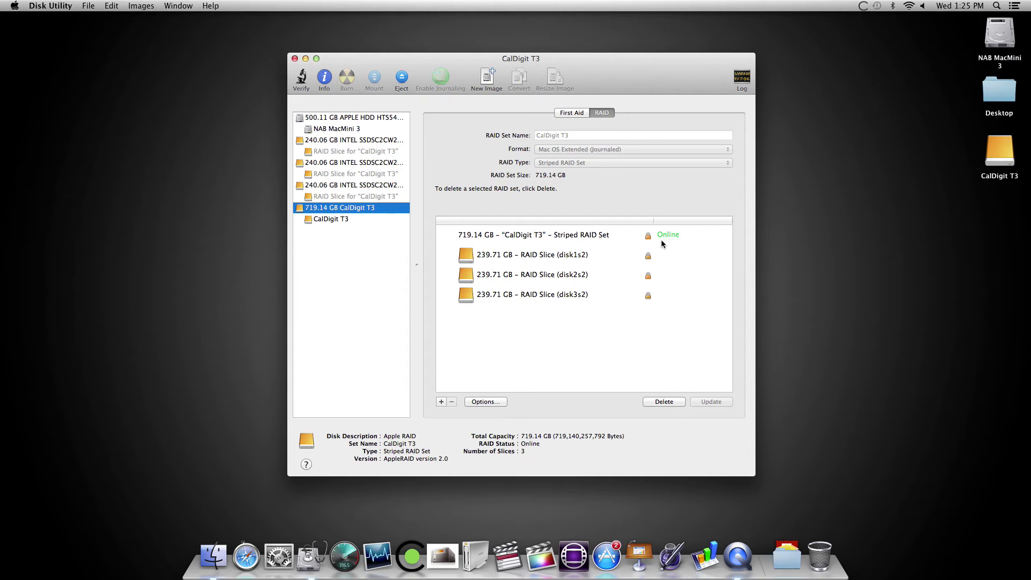
pyautogui.click(664, 402)
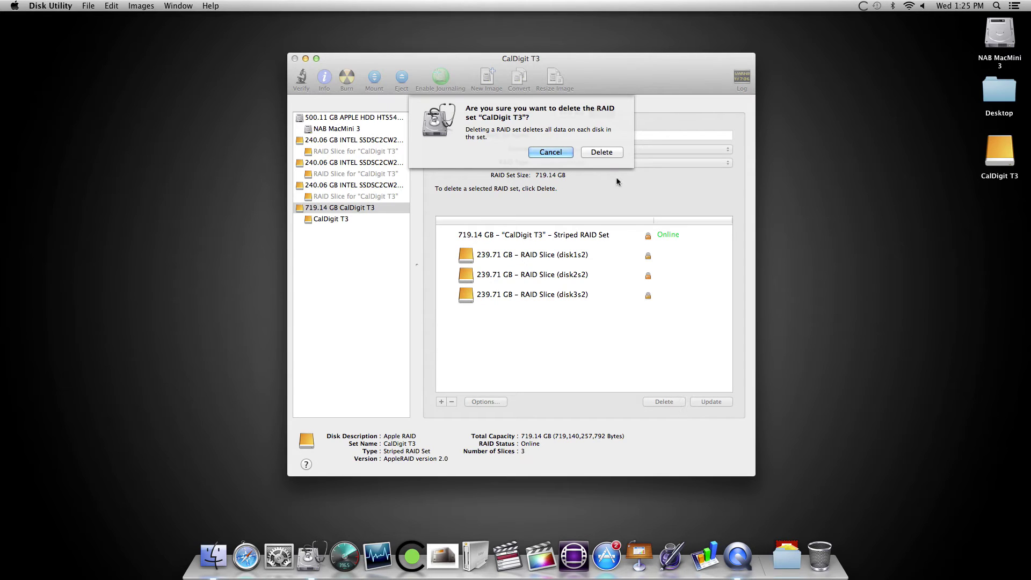
pyautogui.click(613, 153)
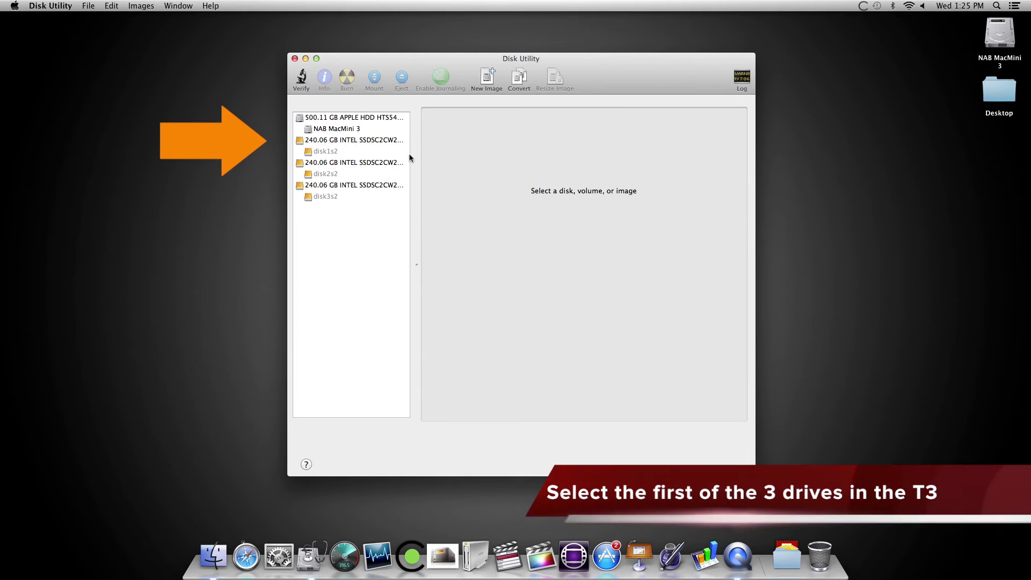
# Add all three 240.06 GB INTEL drives (disk1, disk2, disk3) to a new RAID set's member list
pyautogui.click(356, 140)
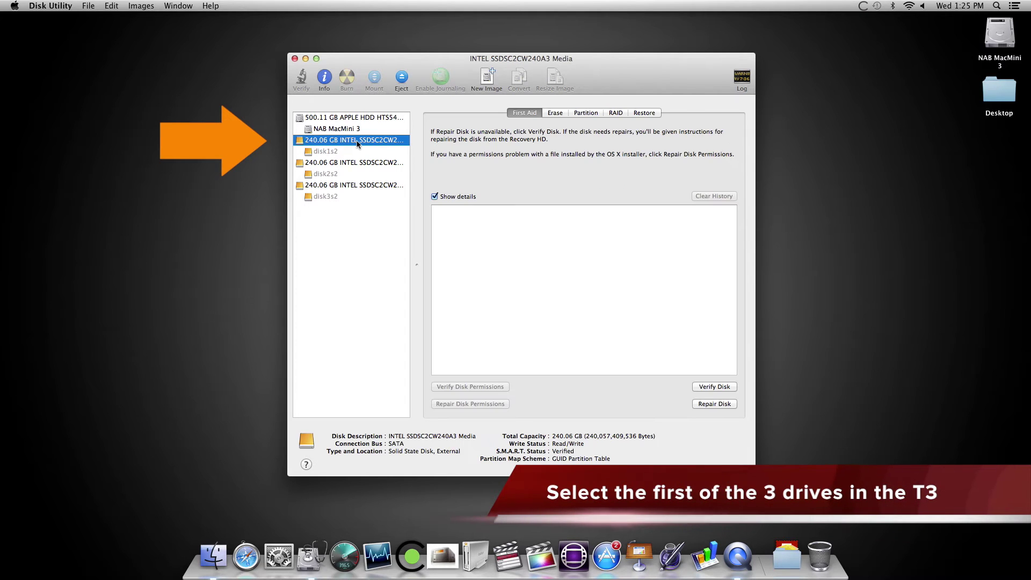
pyautogui.click(615, 113)
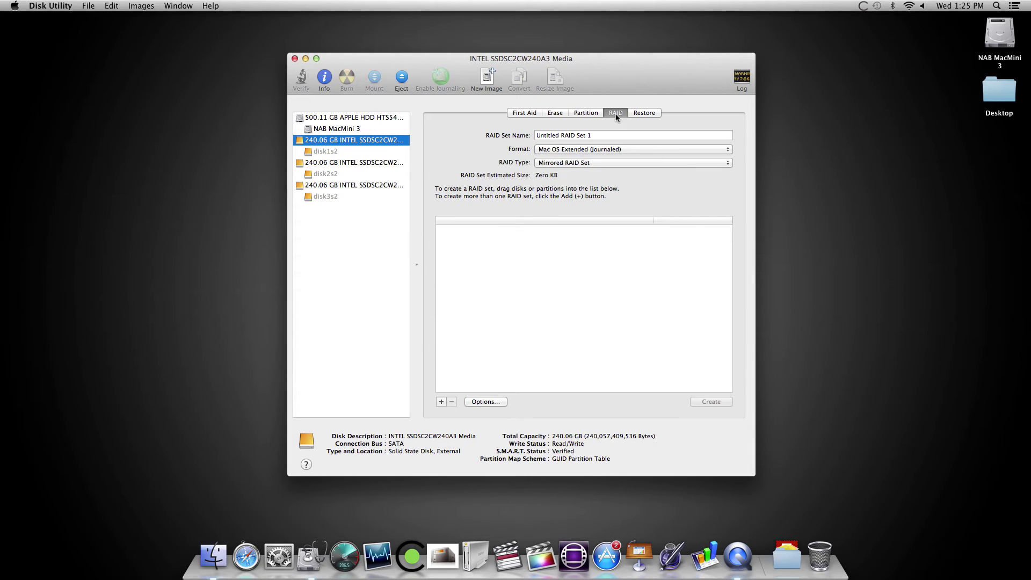
pyautogui.moveTo(363, 140); pyautogui.dragTo(499, 262)
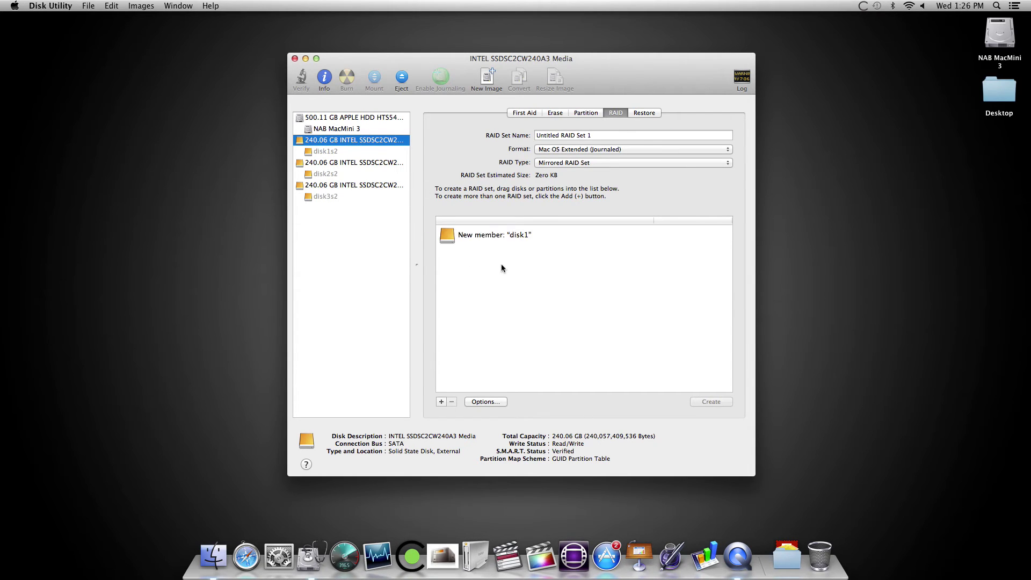
pyautogui.moveTo(348, 165); pyautogui.dragTo(503, 282)
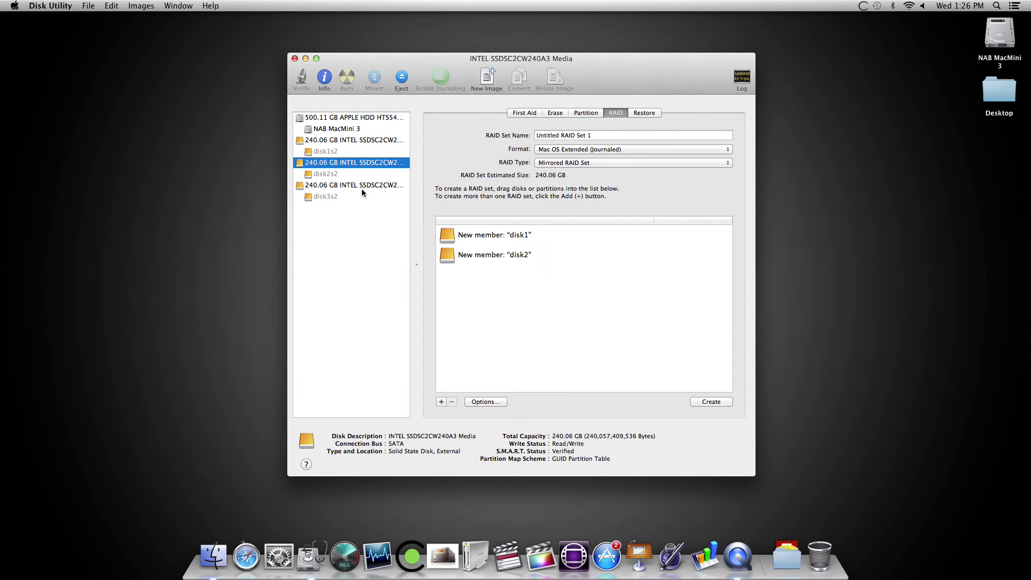
pyautogui.moveTo(351, 184); pyautogui.dragTo(512, 298)
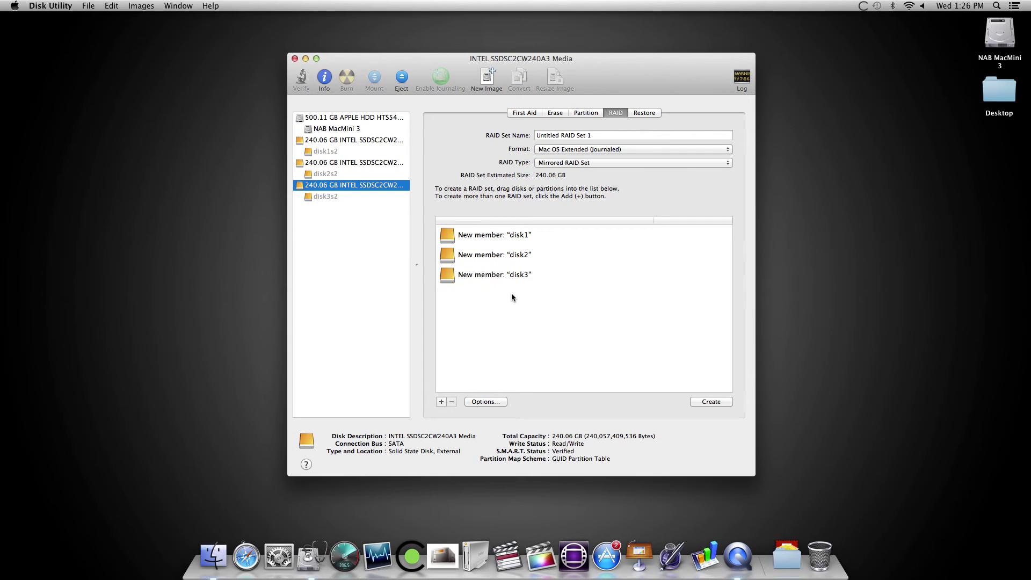
pyautogui.click(595, 144)
# Rename the new RAID set 'CalDigit T3' and leave its type as Mirrored RAID Set
pyautogui.press('BackSpace')
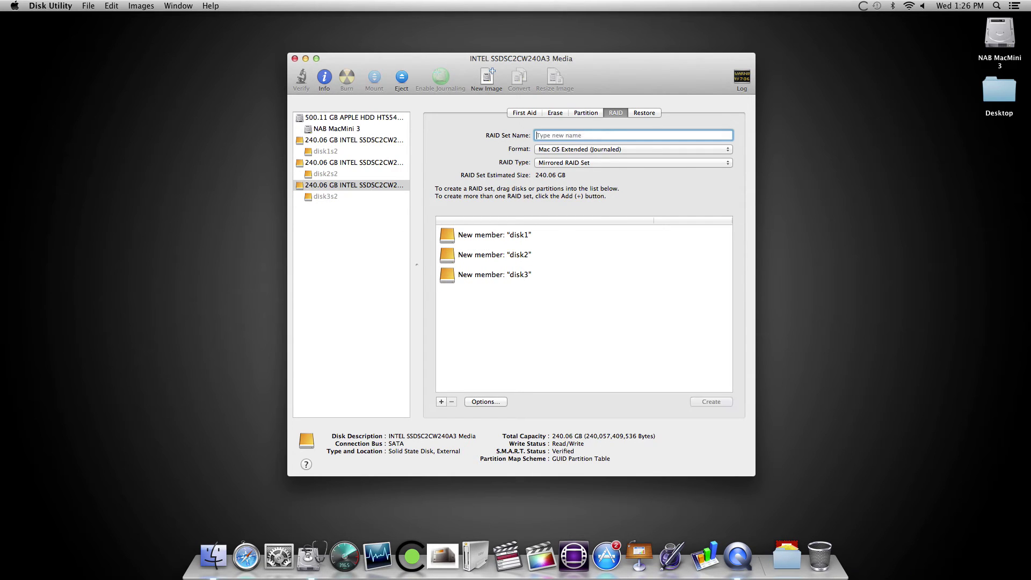
pyautogui.write('CalDigit T3')
pyautogui.click(648, 162)
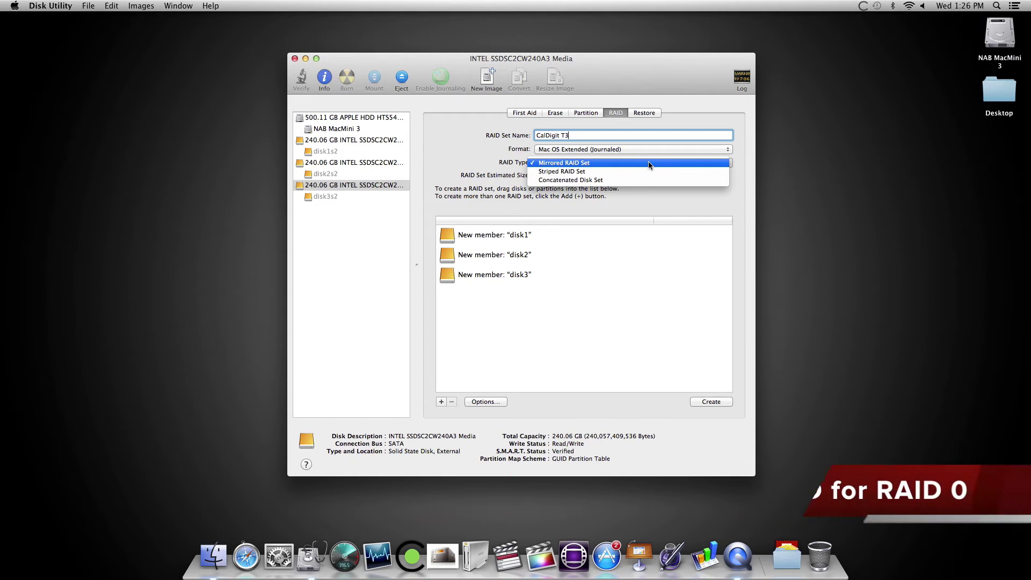
pyautogui.click(648, 162)
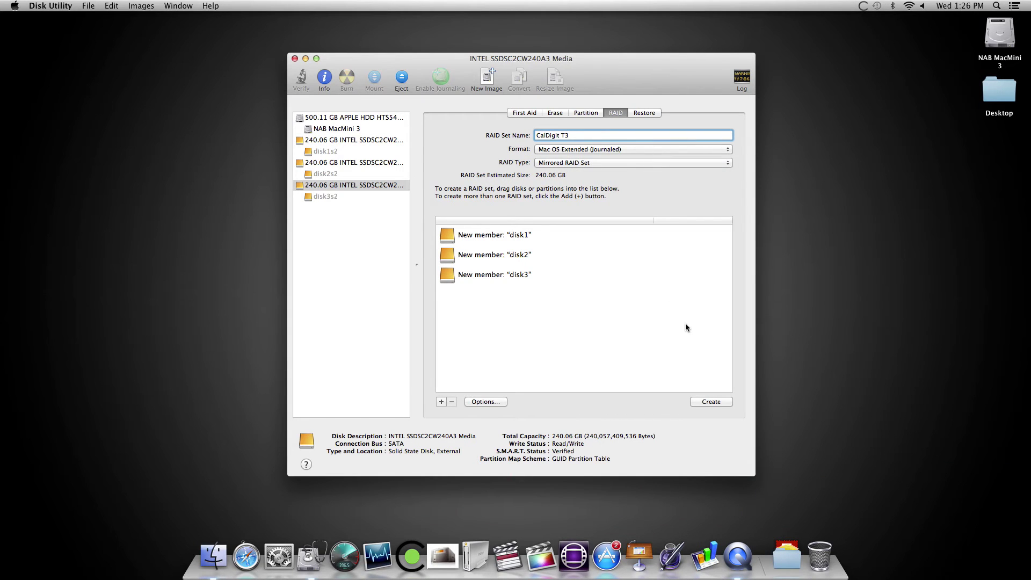
# Create the mirrored CalDigit T3 RAID set, accepting that the INTEL drives get erased
pyautogui.click(721, 404)
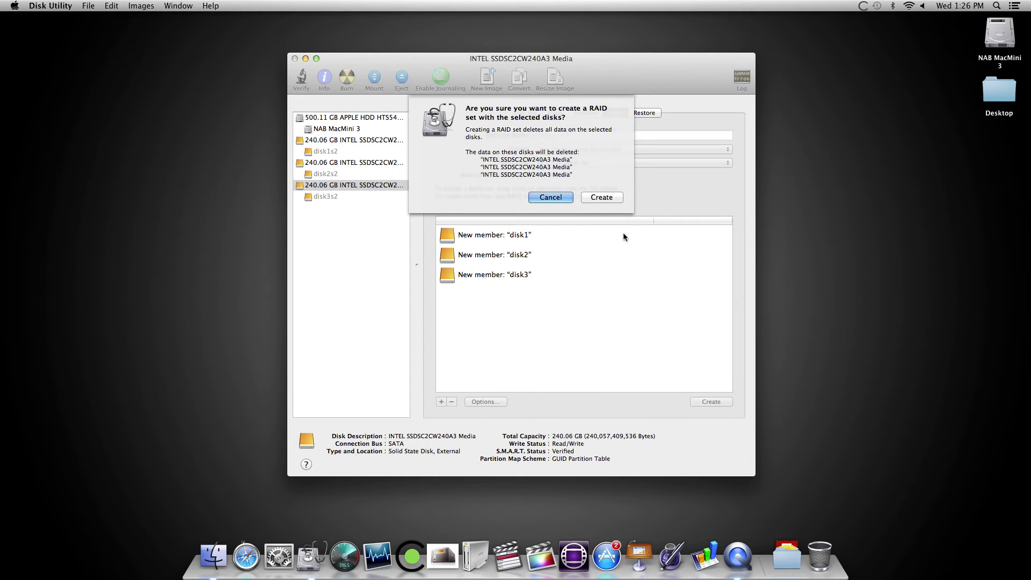
pyautogui.click(613, 198)
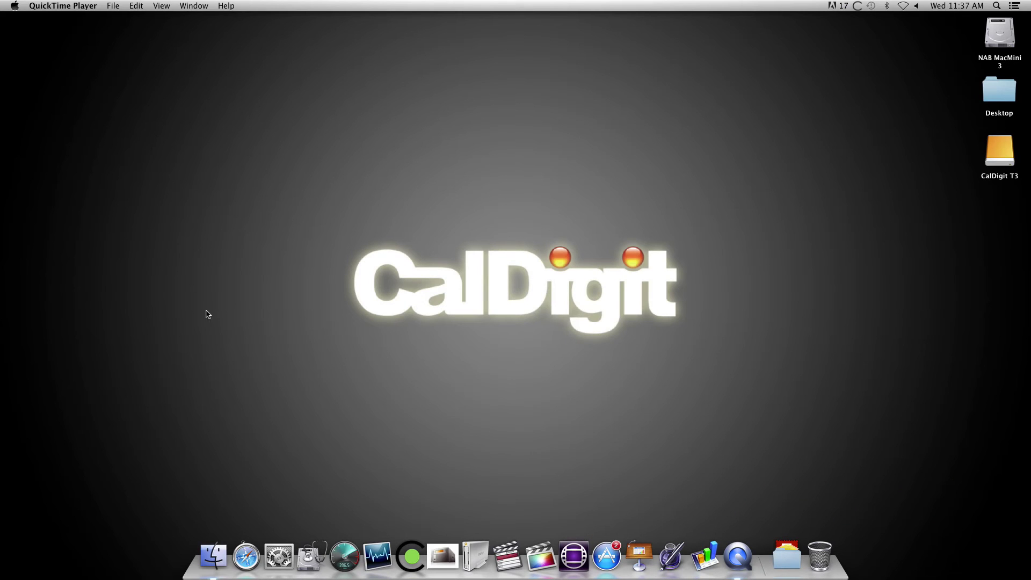
pyautogui.click(215, 557)
# Relaunch Disk Utility from Finder's Applications > Utilities folder
pyautogui.click(395, 242)
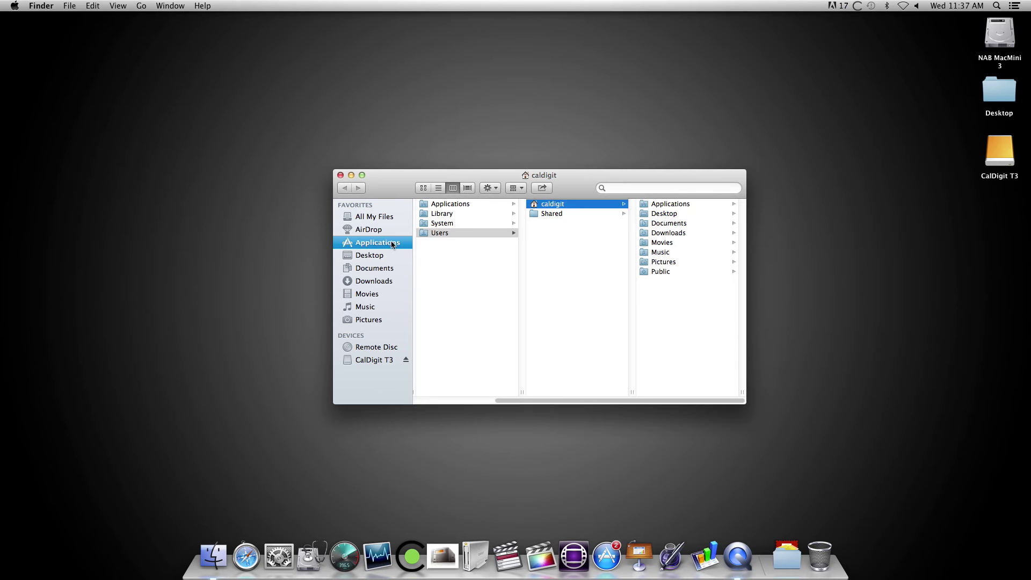
pyautogui.scroll(-15, 462, 287)
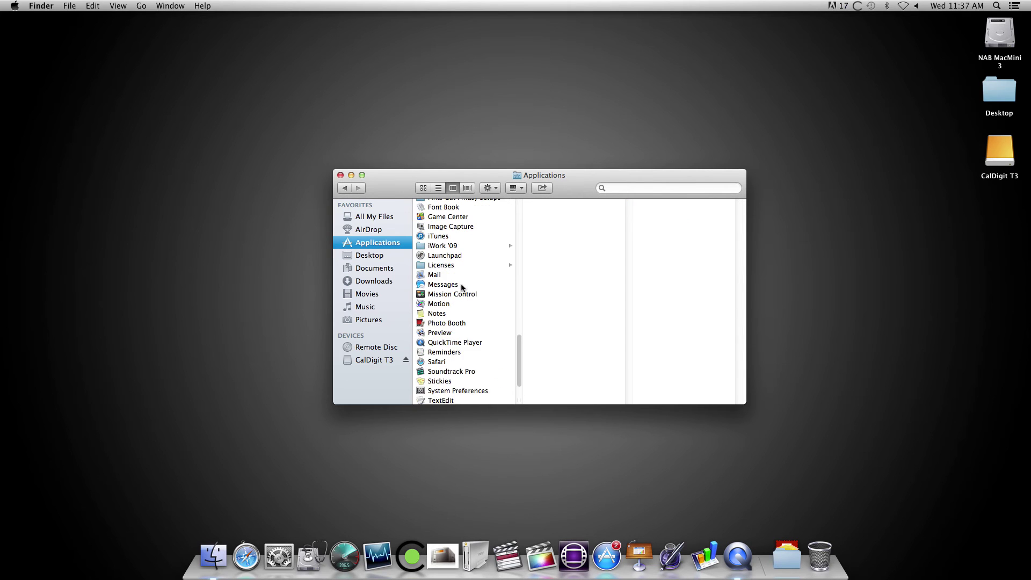
pyautogui.click(459, 390)
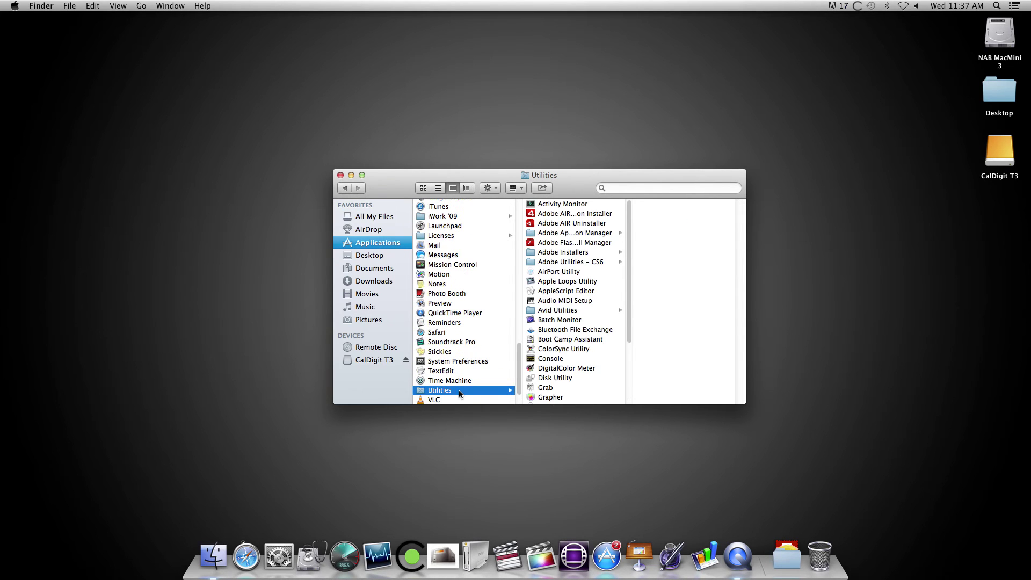
pyautogui.scroll(-1, 570, 305)
pyautogui.scroll(-1, 570, 306)
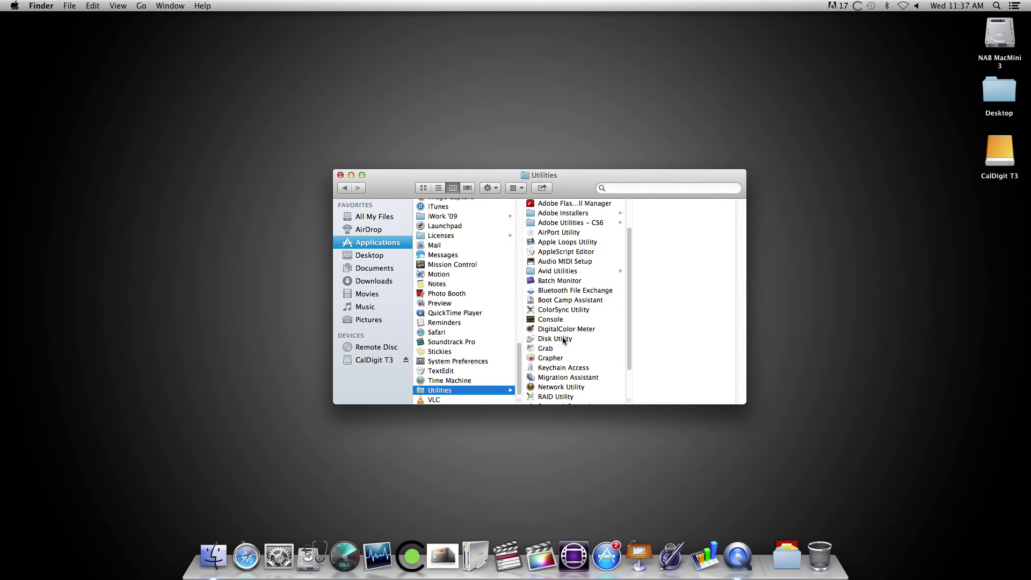
pyautogui.click(563, 341)
pyautogui.doubleClick(563, 340)
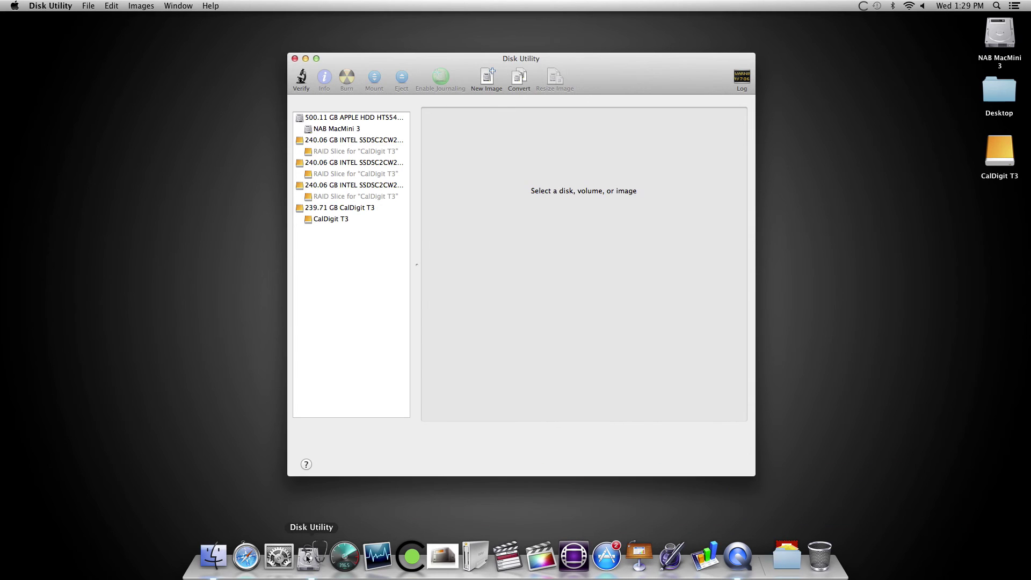
# Delete the 239.71 GB three-disk CalDigit T3 mirrored RAID set, confirming the deletion
pyautogui.click(359, 208)
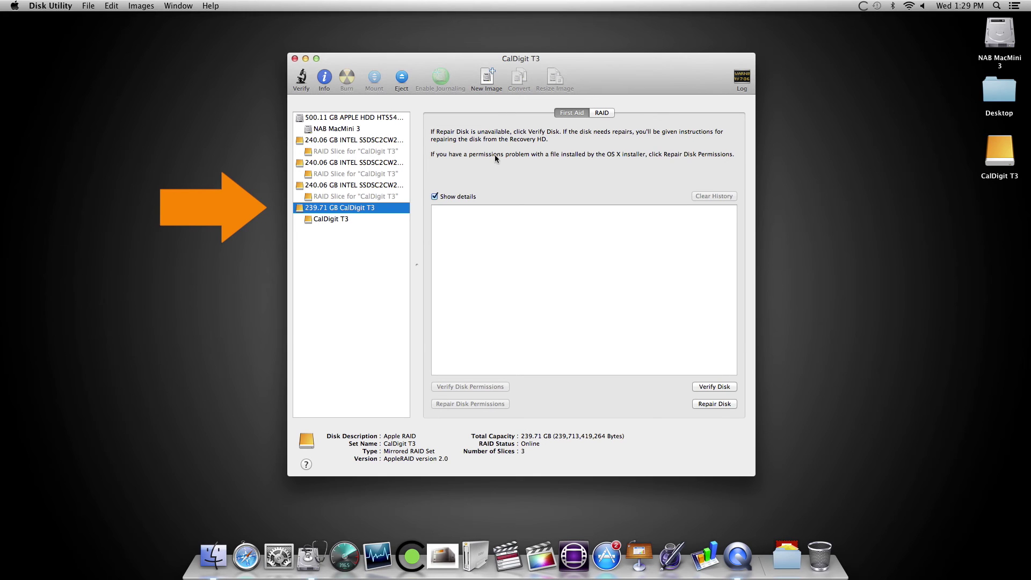
pyautogui.click(601, 113)
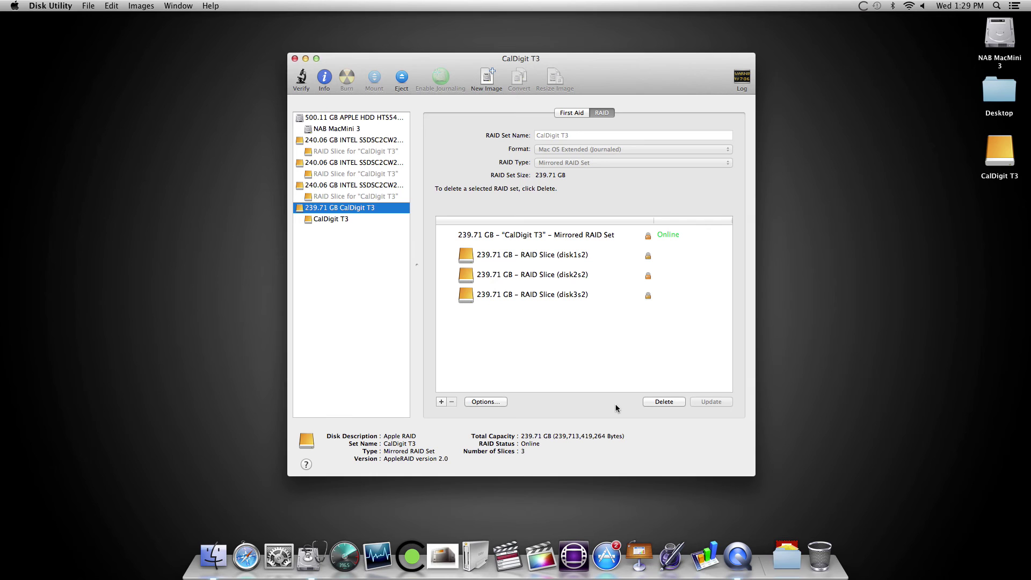
pyautogui.click(660, 400)
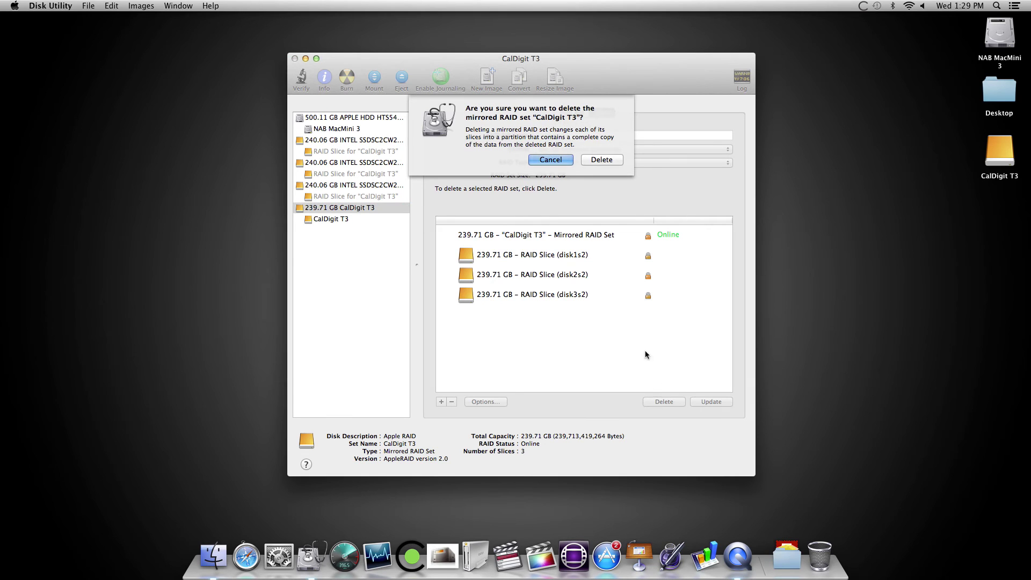
pyautogui.click(609, 161)
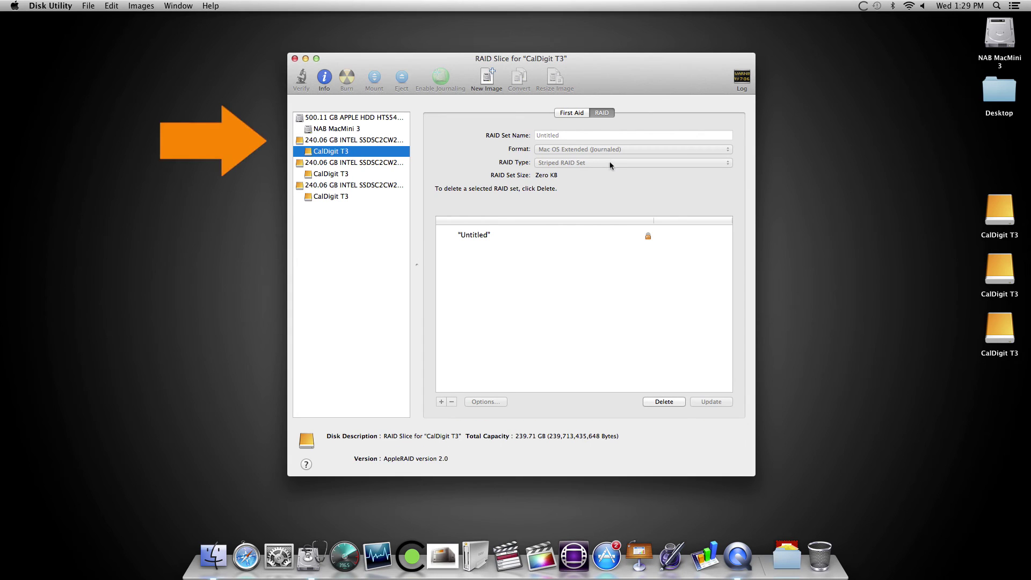
# Add the first two INTEL SSDs as members of a new RAID set
pyautogui.click(352, 140)
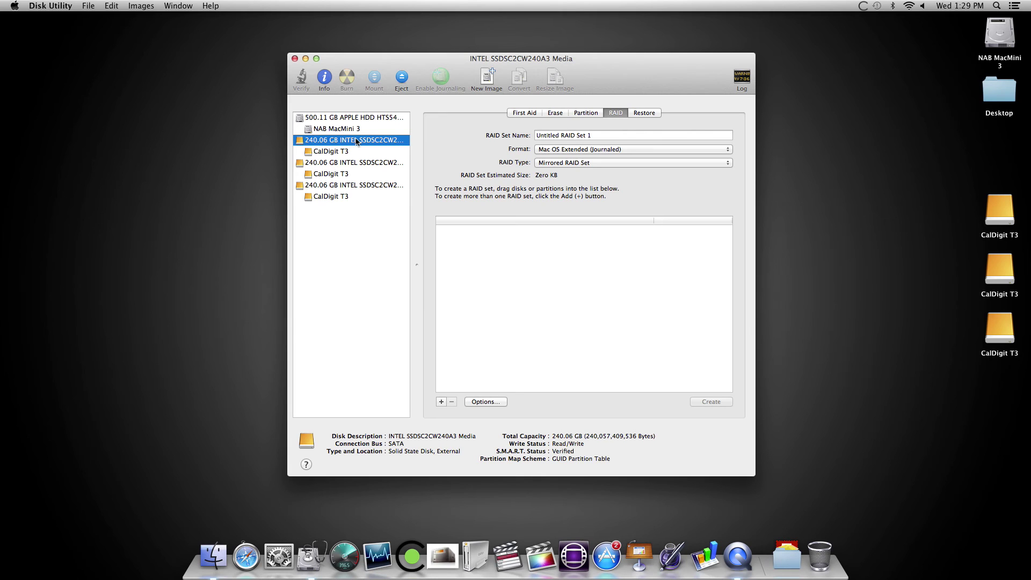
pyautogui.moveTo(353, 141); pyautogui.dragTo(511, 271)
pyautogui.click(350, 162)
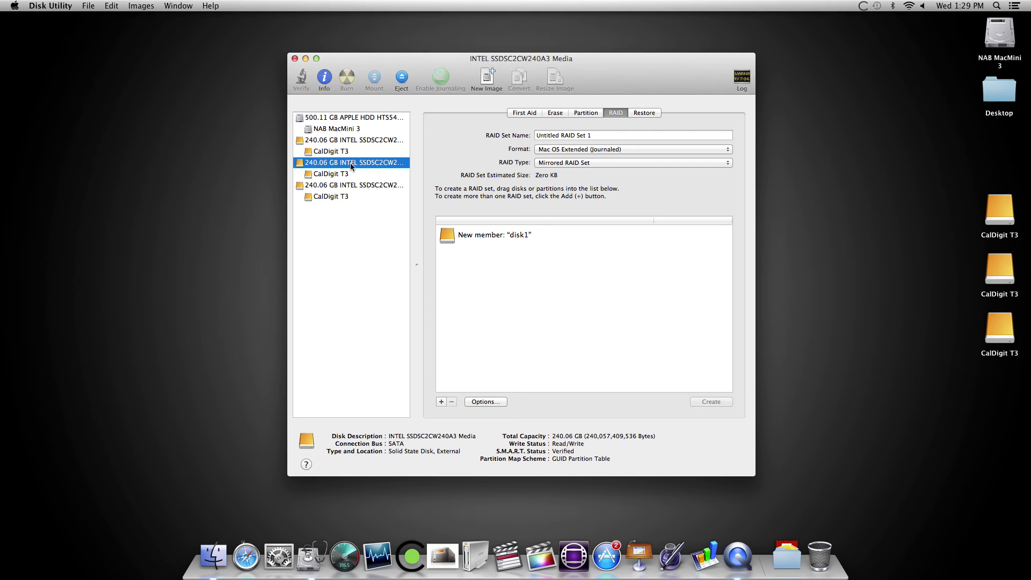
pyautogui.moveTo(350, 162); pyautogui.dragTo(526, 290)
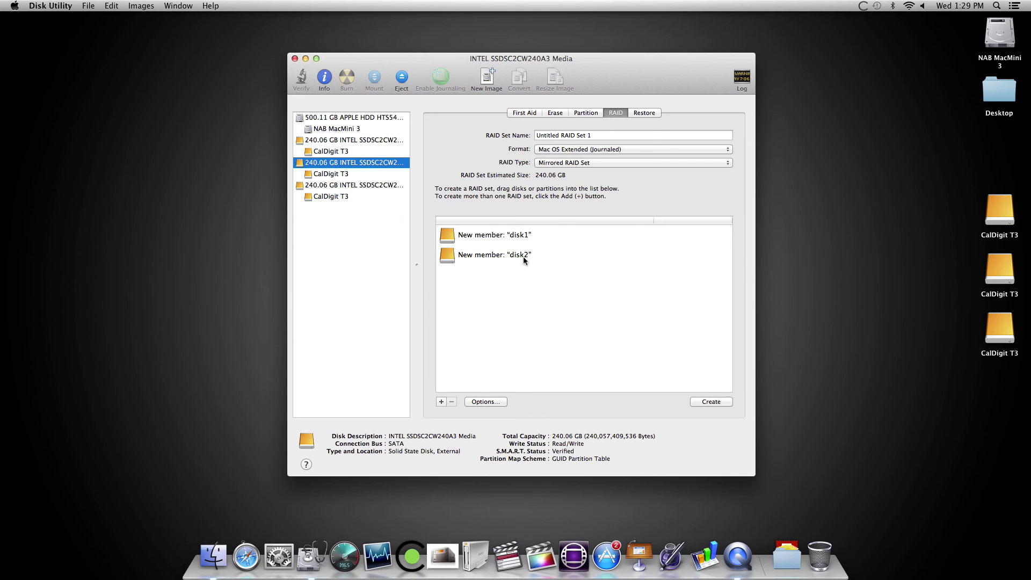
# Name the set CalDigit T3, keep Mirrored RAID Set, and create it, erasing both disks
pyautogui.moveTo(598, 135); pyautogui.dragTo(532, 131)
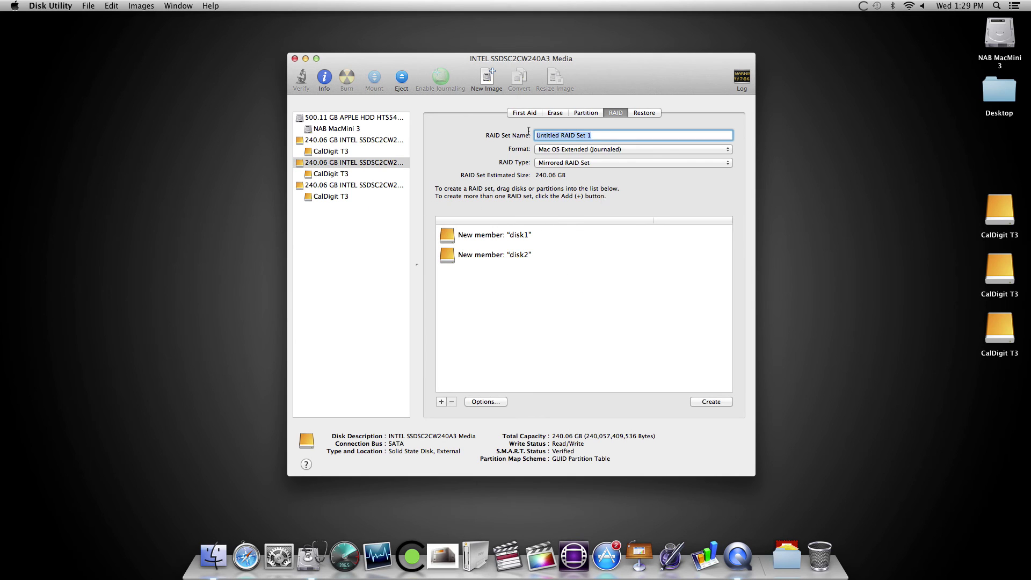
pyautogui.write('CalDigit T3')
pyautogui.click(635, 163)
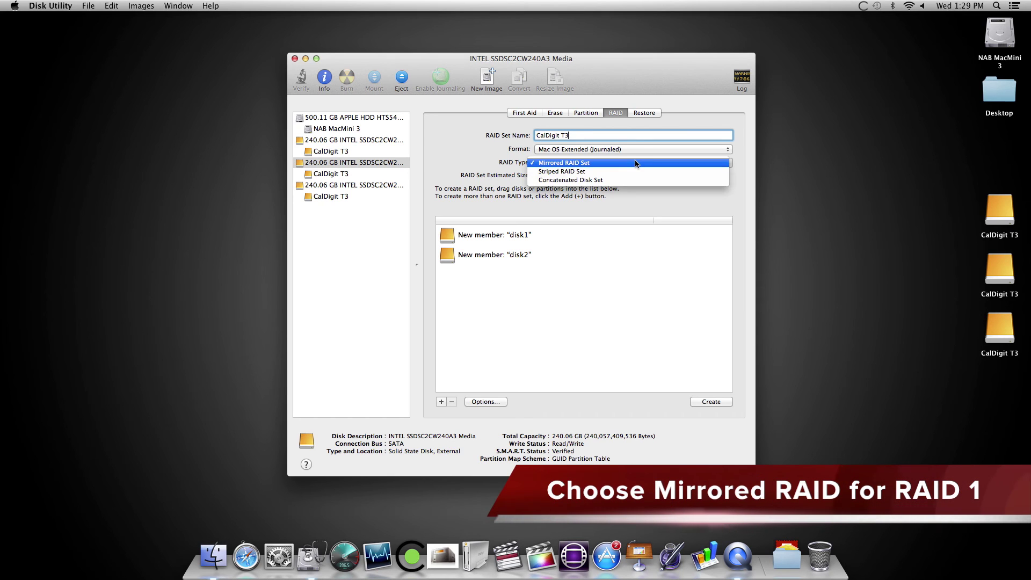
pyautogui.click(635, 162)
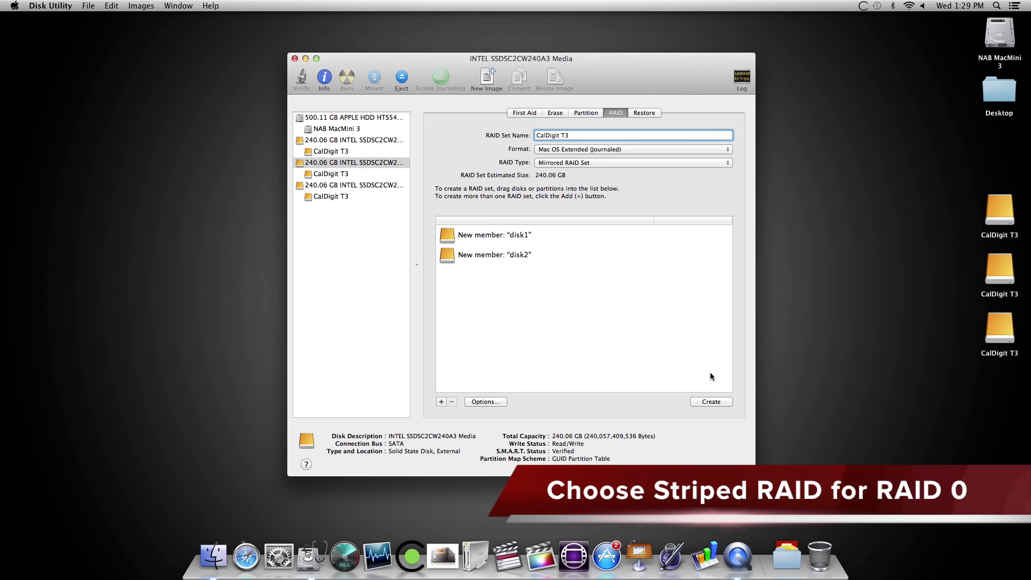
pyautogui.click(718, 402)
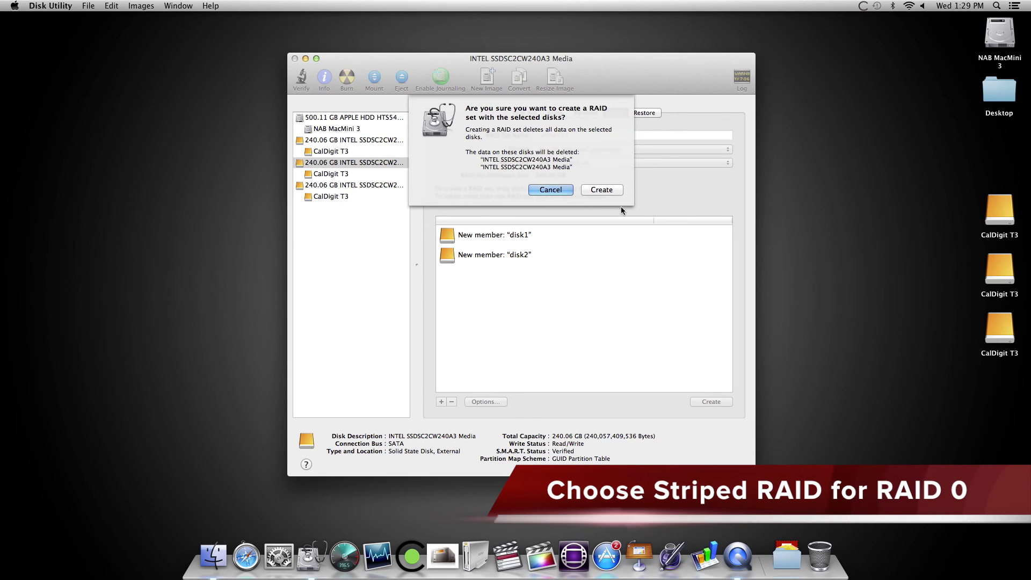
pyautogui.click(601, 189)
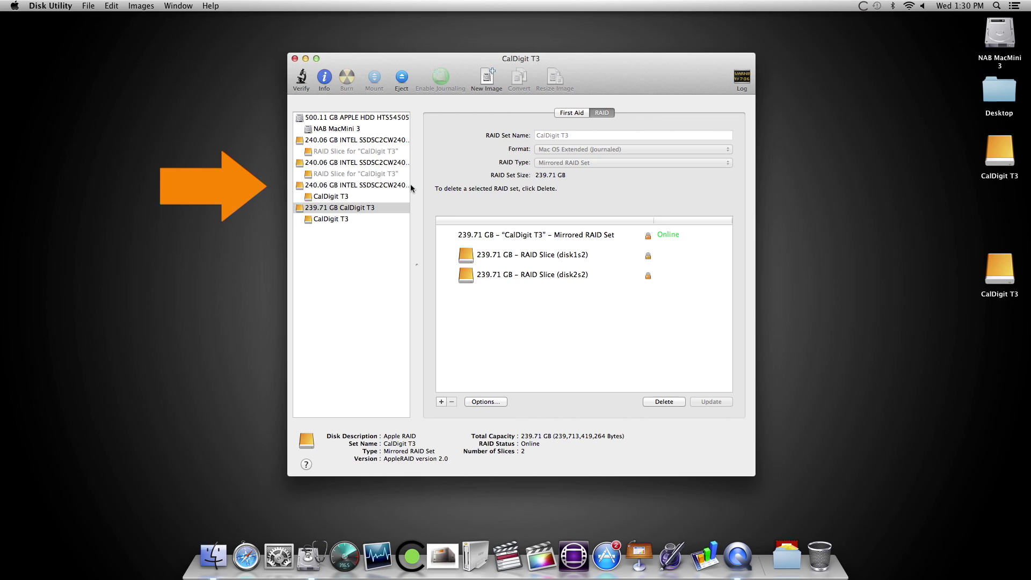
# Select the third 240.06 GB INTEL SSD and show its Partition settings
pyautogui.click(376, 185)
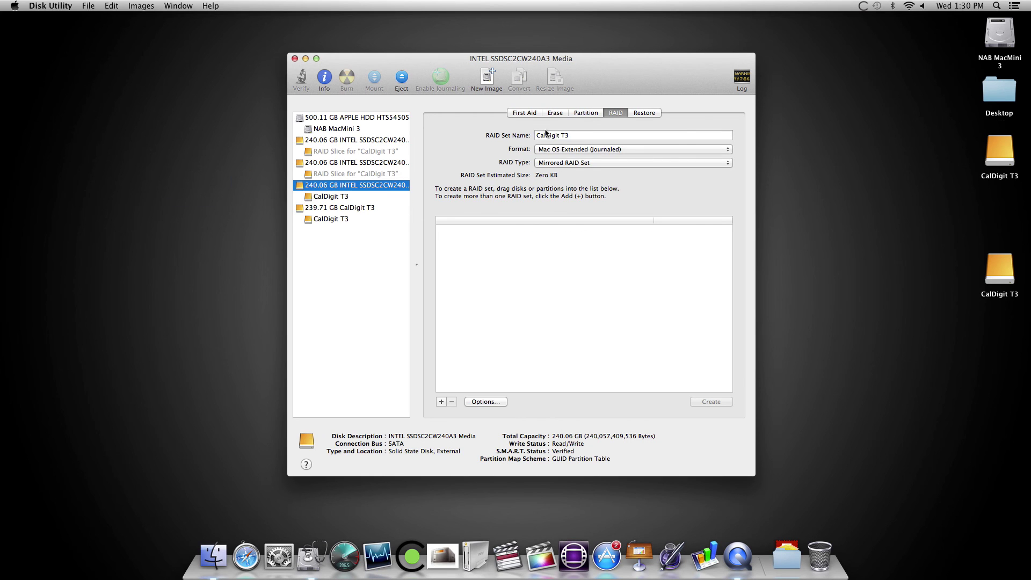
pyautogui.click(590, 114)
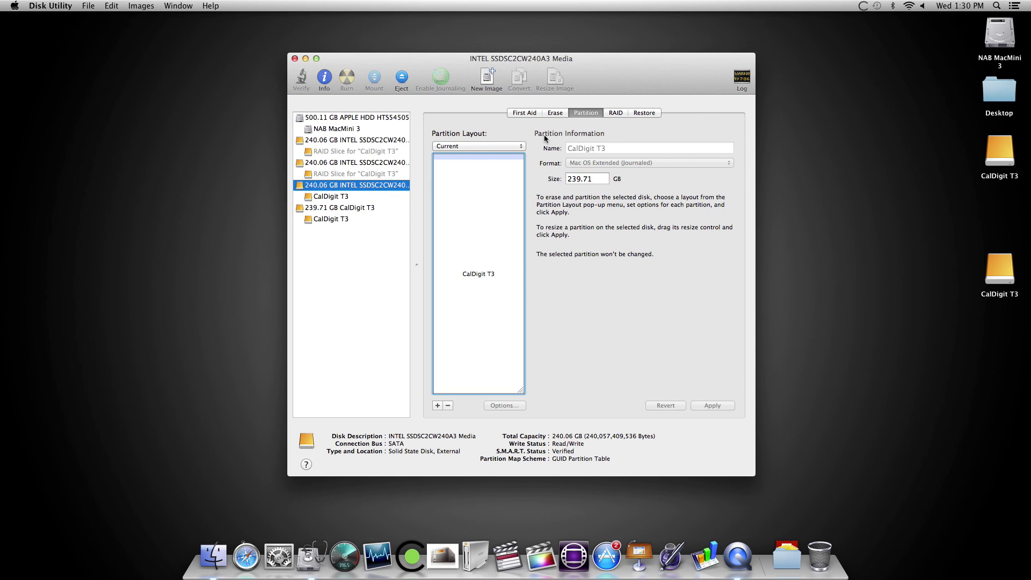
# Give the third SSD a 1-partition layout named JBOD using the Apple Partition Map scheme
pyautogui.click(504, 147)
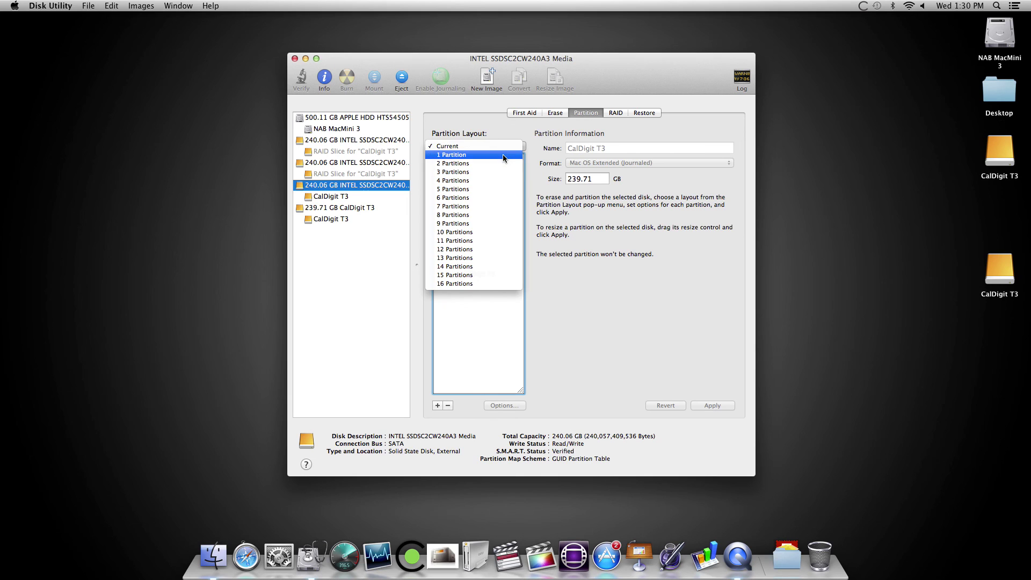
pyautogui.click(503, 154)
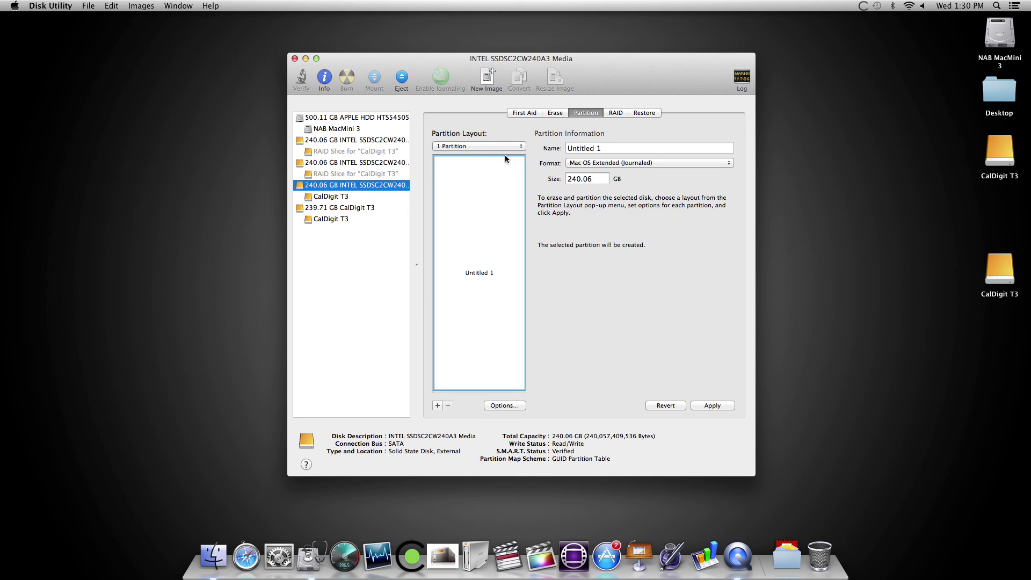
pyautogui.moveTo(626, 147); pyautogui.dragTo(545, 148)
pyautogui.write('JBOD')
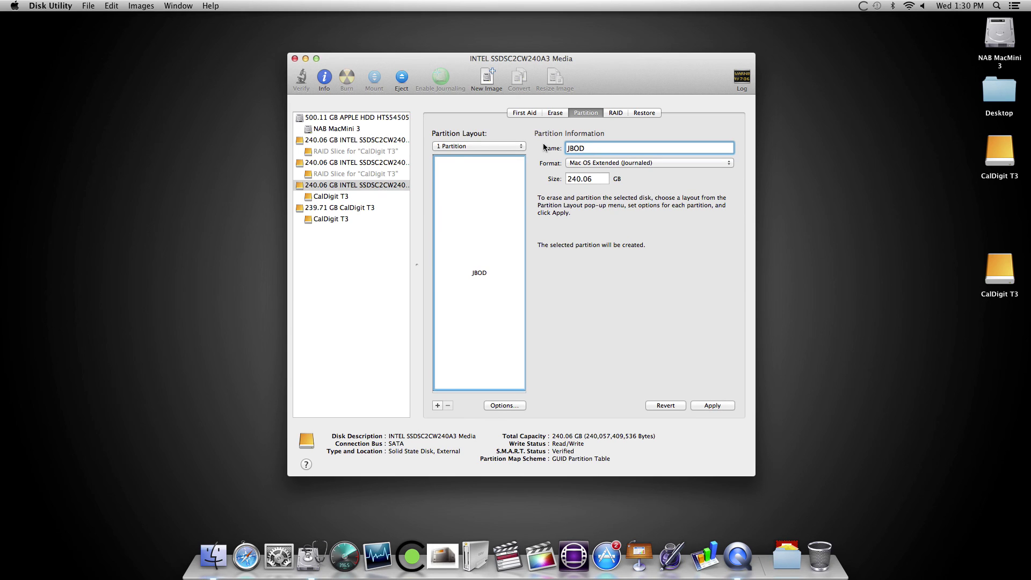
pyautogui.click(515, 406)
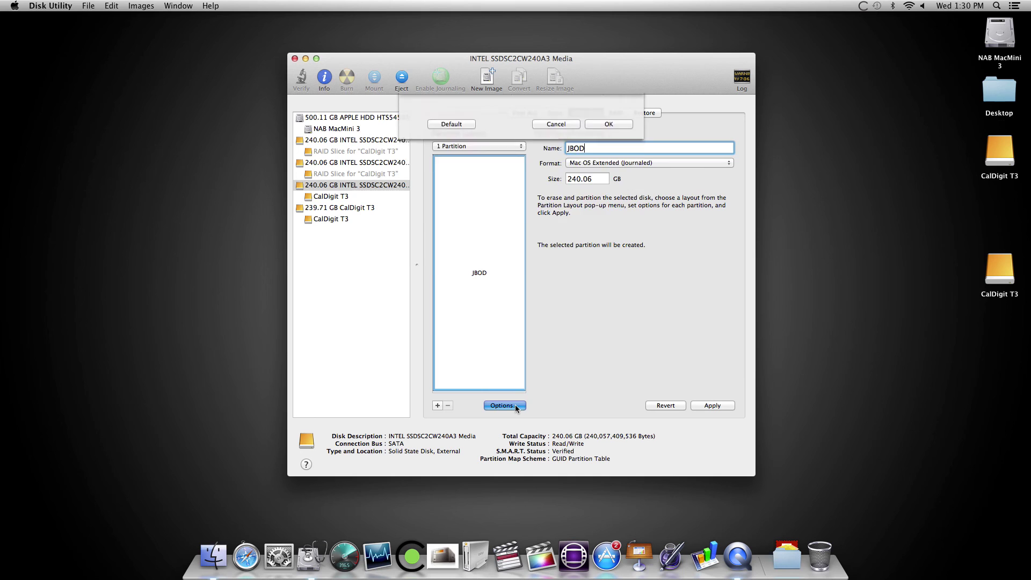
pyautogui.click(414, 176)
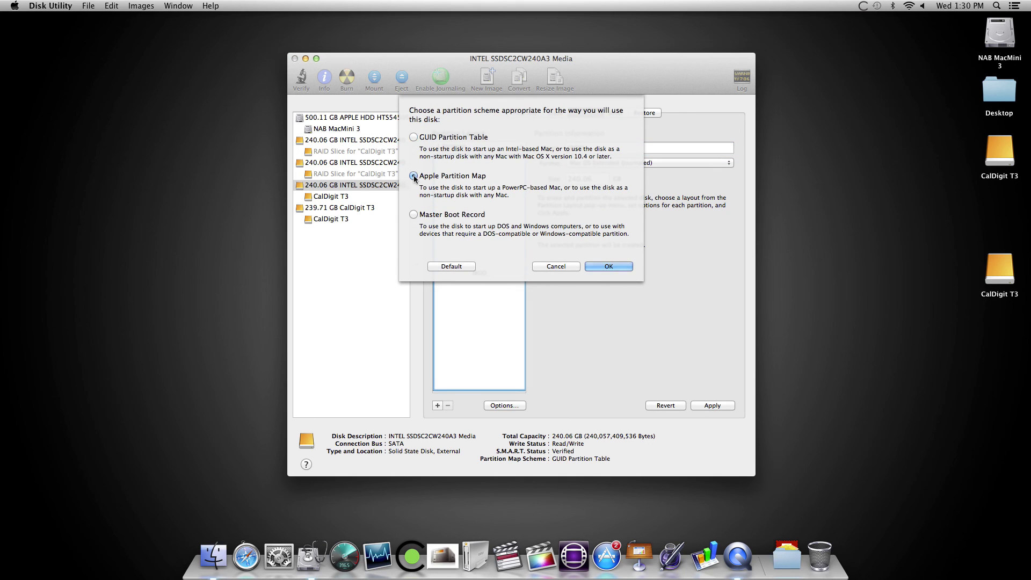
pyautogui.click(609, 266)
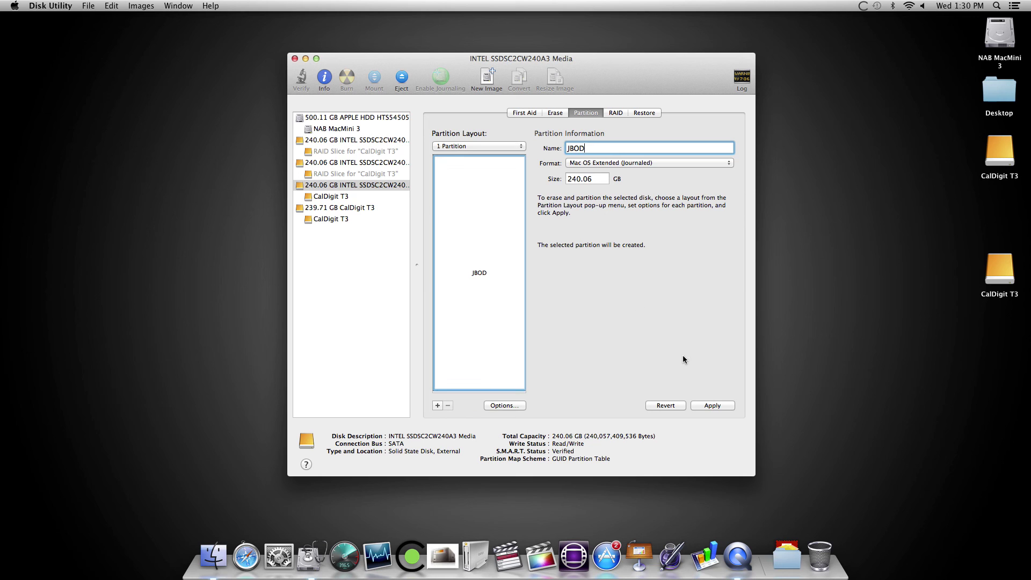
# Apply and confirm the new JBOD partition layout on the third SSD, replacing its CalDigit T3 volume
pyautogui.click(713, 406)
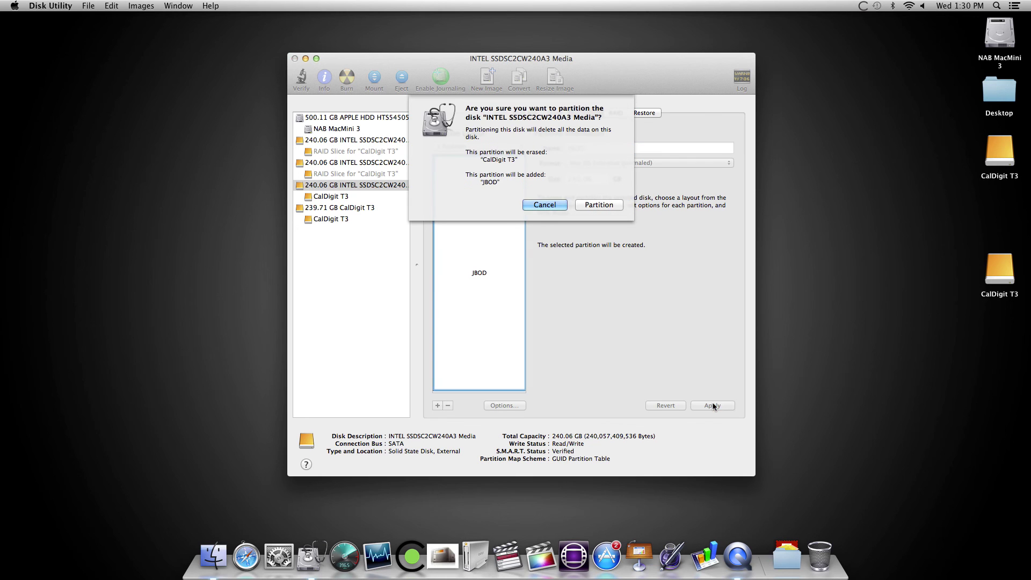
pyautogui.click(606, 207)
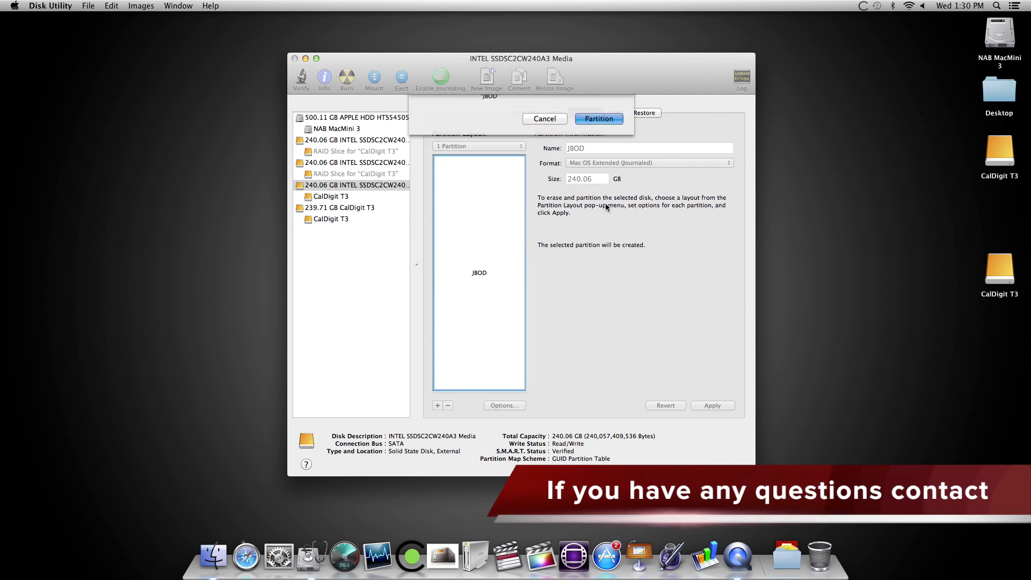